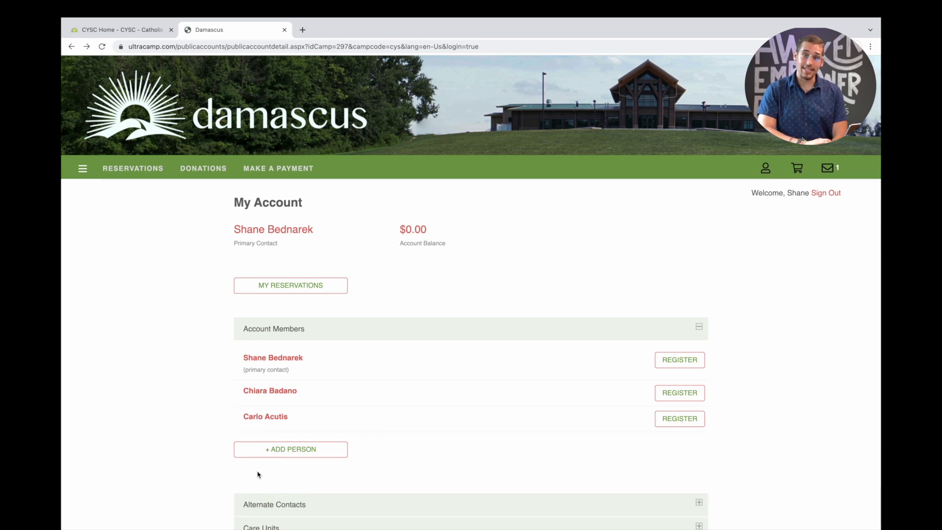
Step: Review the fields of the Add a Person form for a child and return to the account overview
click(275, 448)
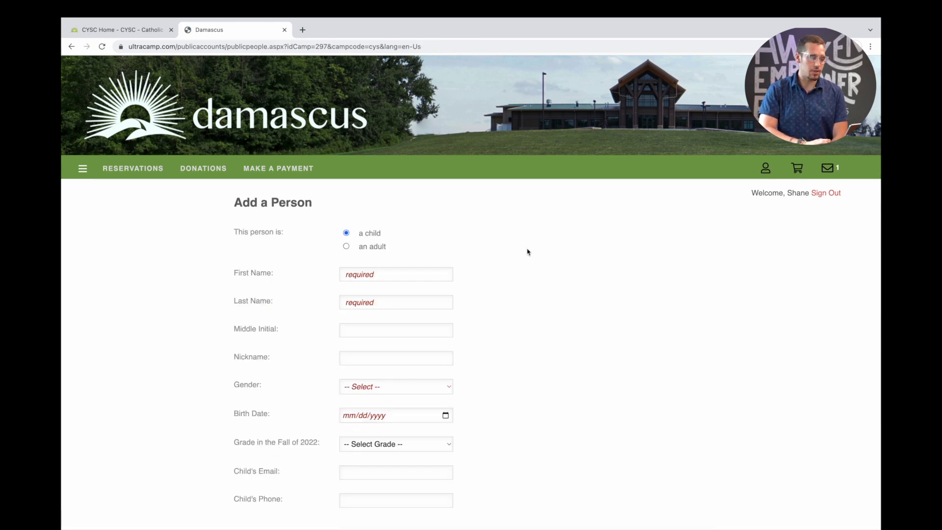
scroll(584, 307, down, 1)
scroll(584, 308, down, 4)
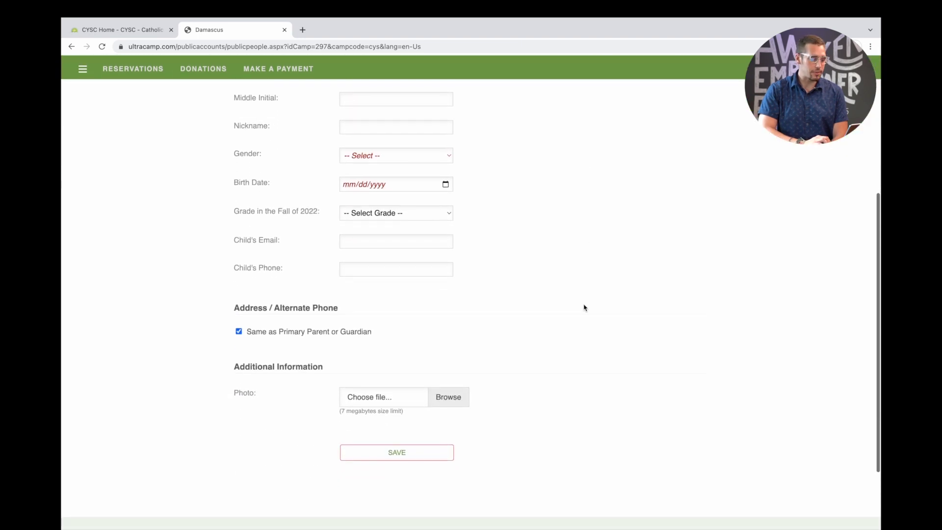
scroll(584, 308, up, 3)
scroll(583, 307, up, 1)
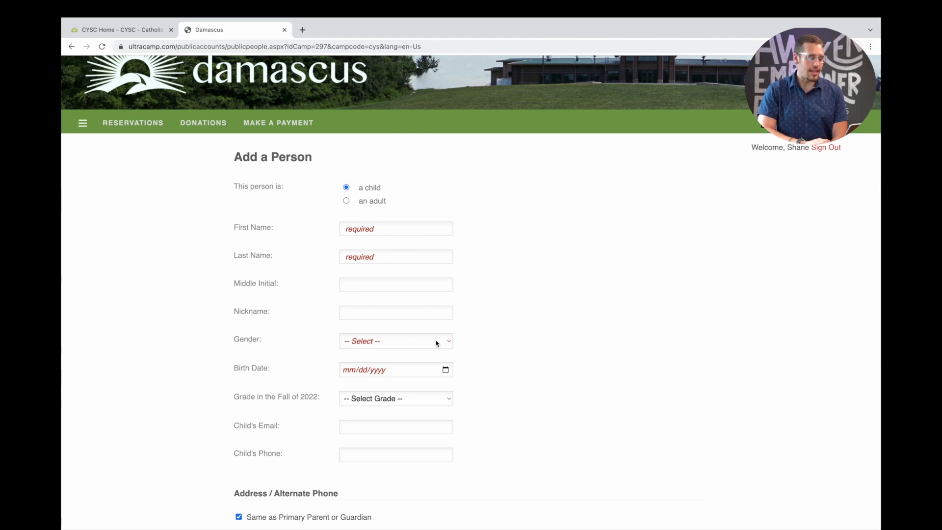
scroll(442, 382, down, 4)
scroll(442, 382, down, 2)
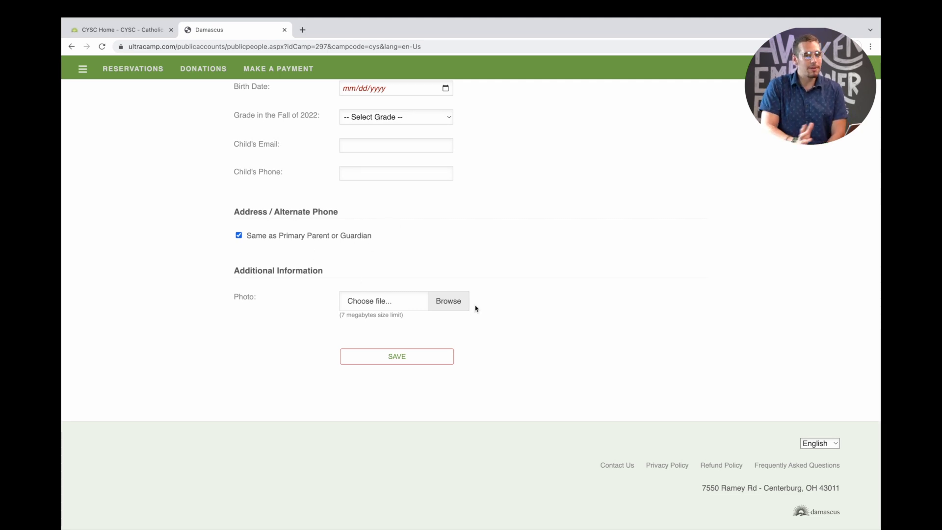
scroll(442, 245, up, 10)
click(71, 46)
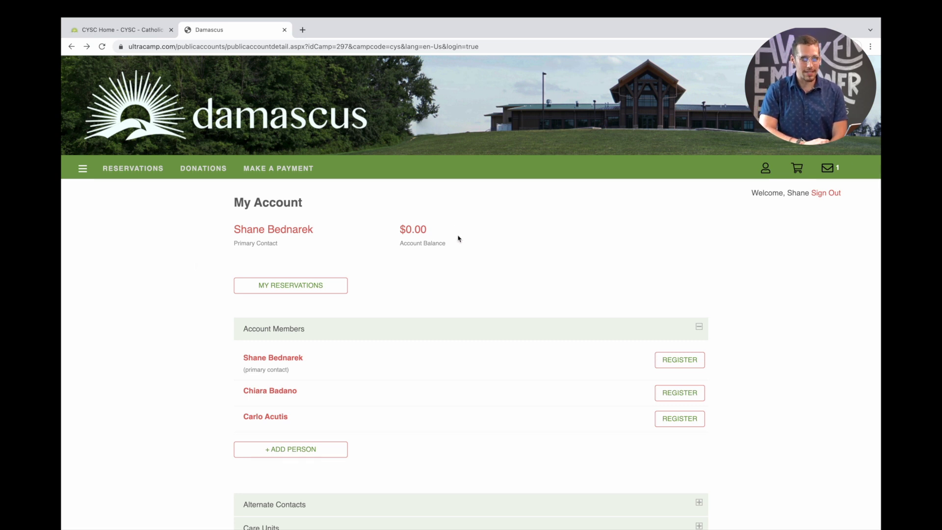
Step: Open the account's finance information and go to the management page for its saved payment accounts
click(418, 234)
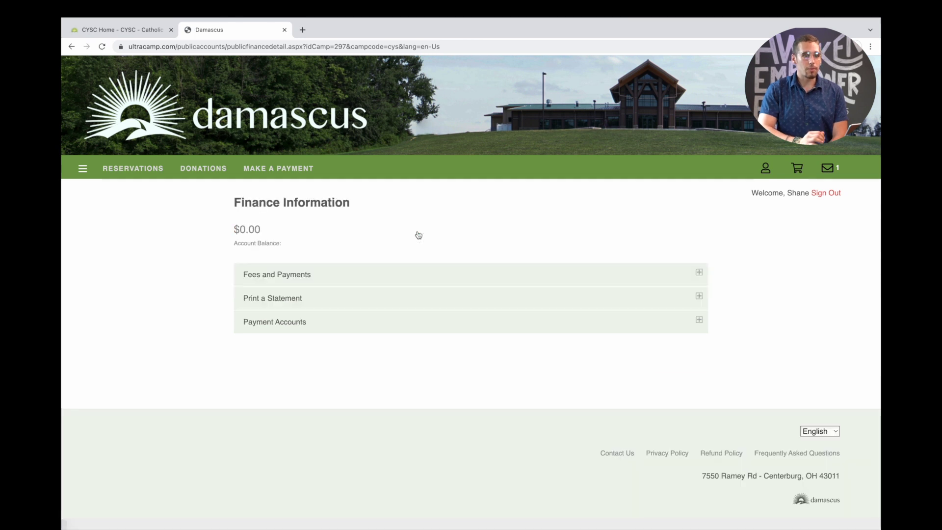
click(300, 331)
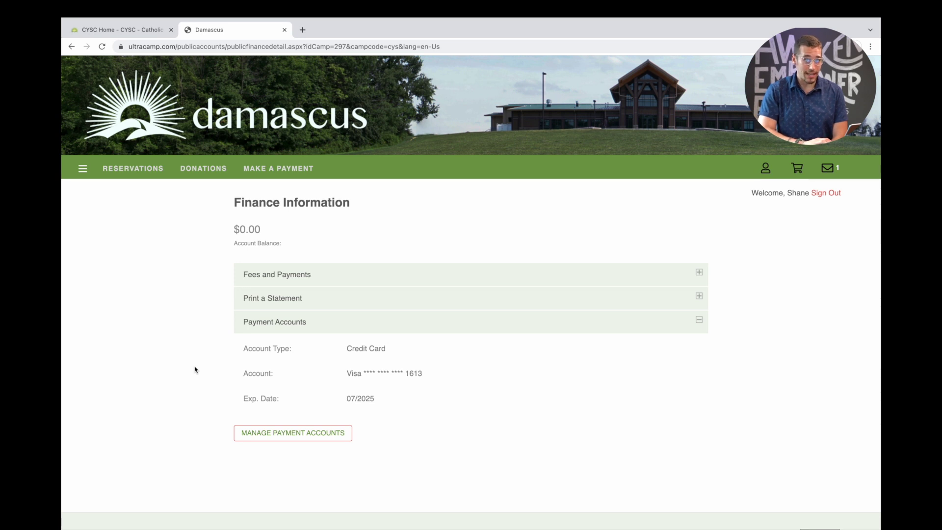
click(278, 436)
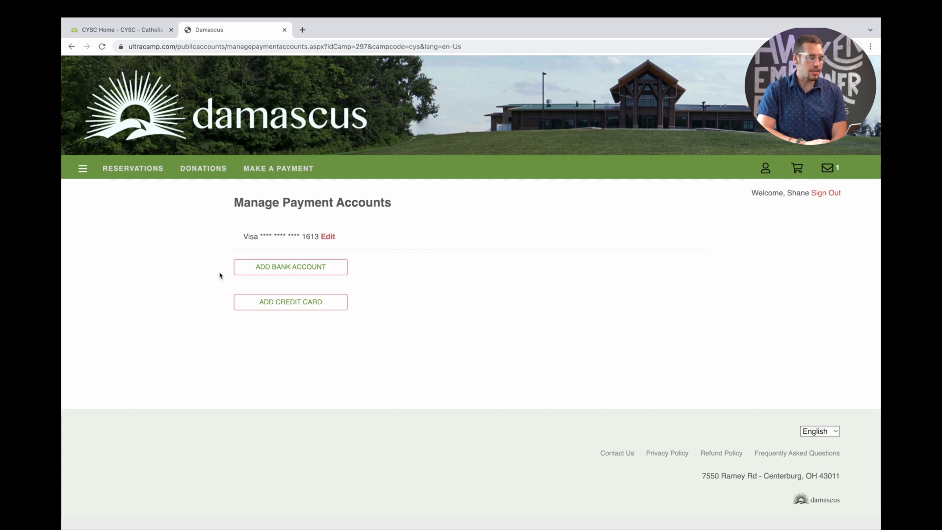
Step: Open the Add Credit Card form, mark the card as the preferred payment method, and return to the account overview without adding it
click(329, 307)
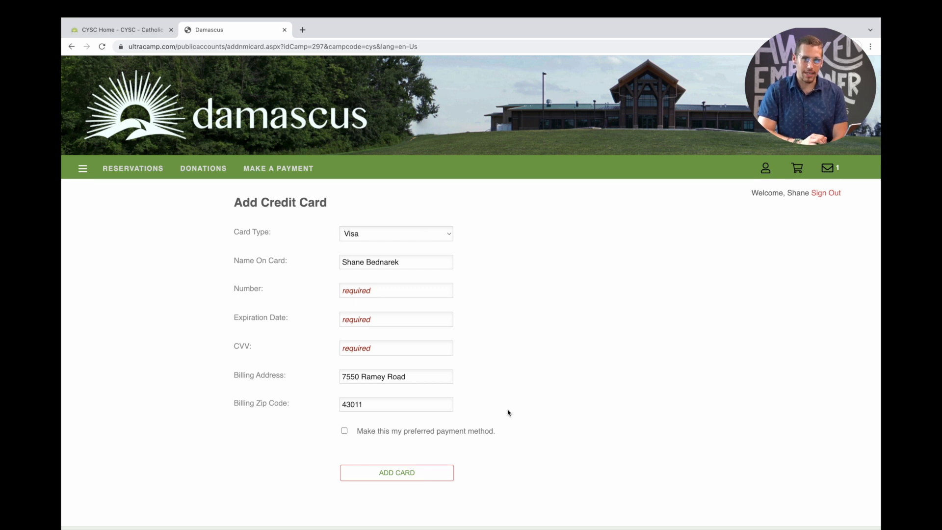
scroll(509, 412, down, 3)
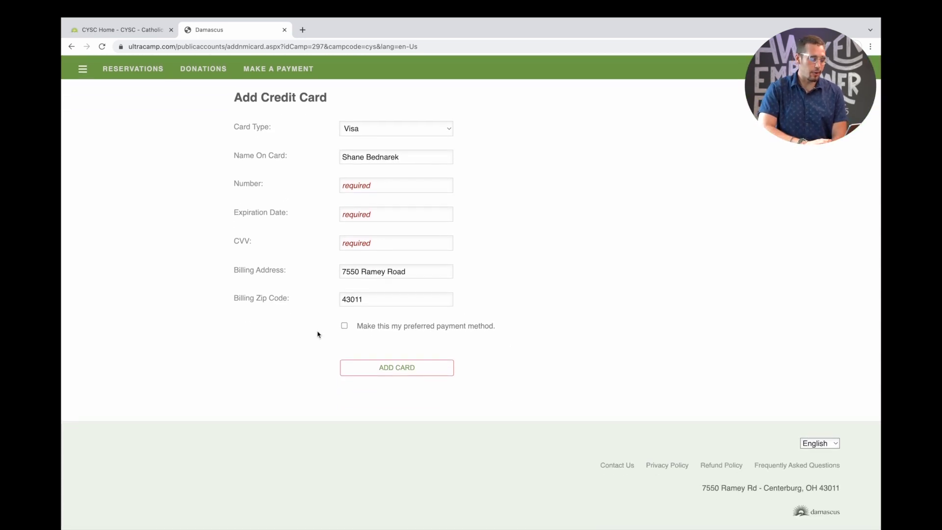
click(344, 327)
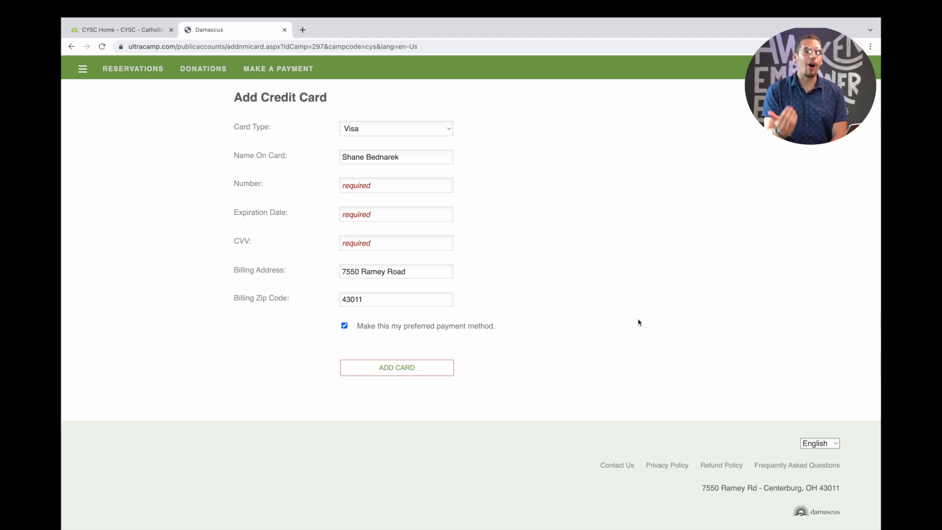
scroll(638, 322, up, 3)
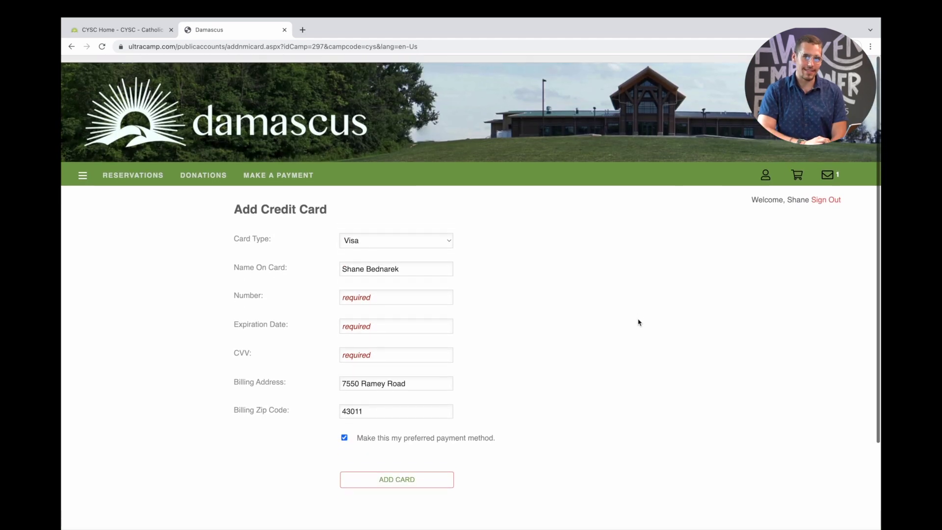
click(71, 47)
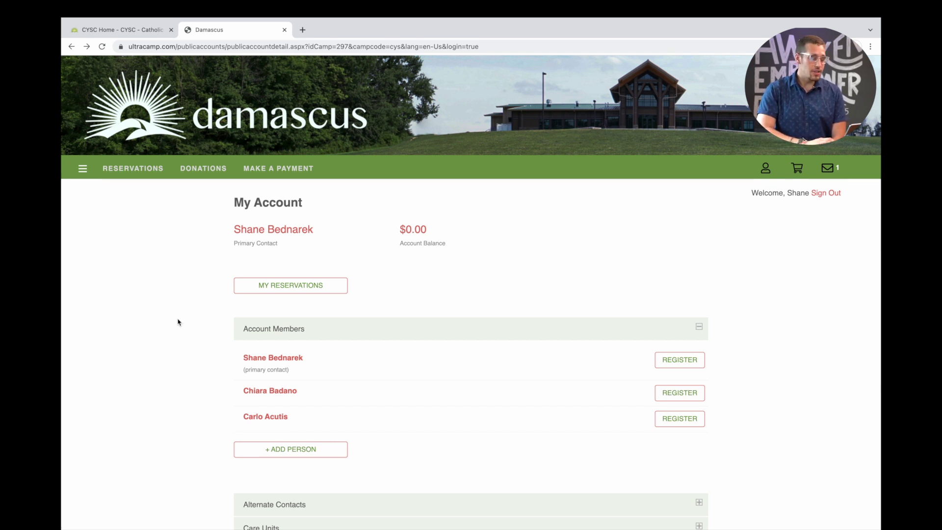
Step: Open the second account member's forms and start completing a new form from the Document Center
click(257, 391)
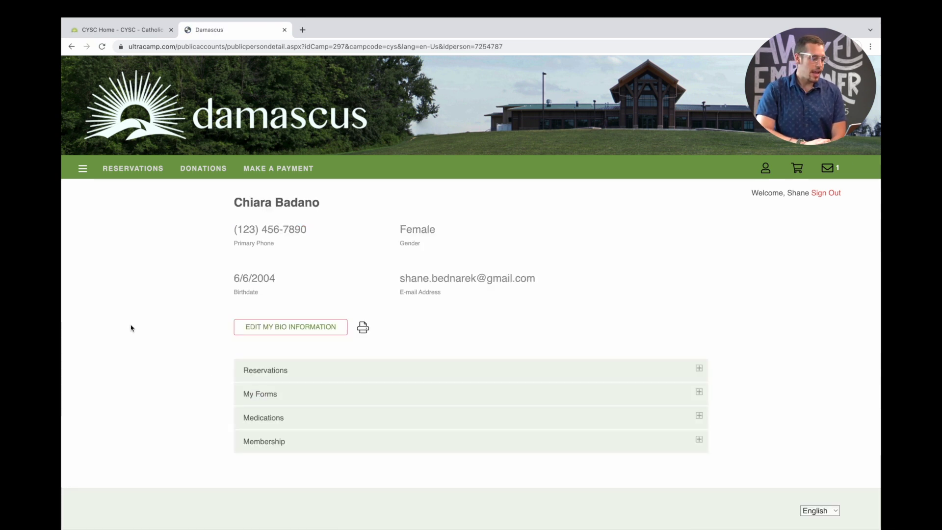
click(290, 394)
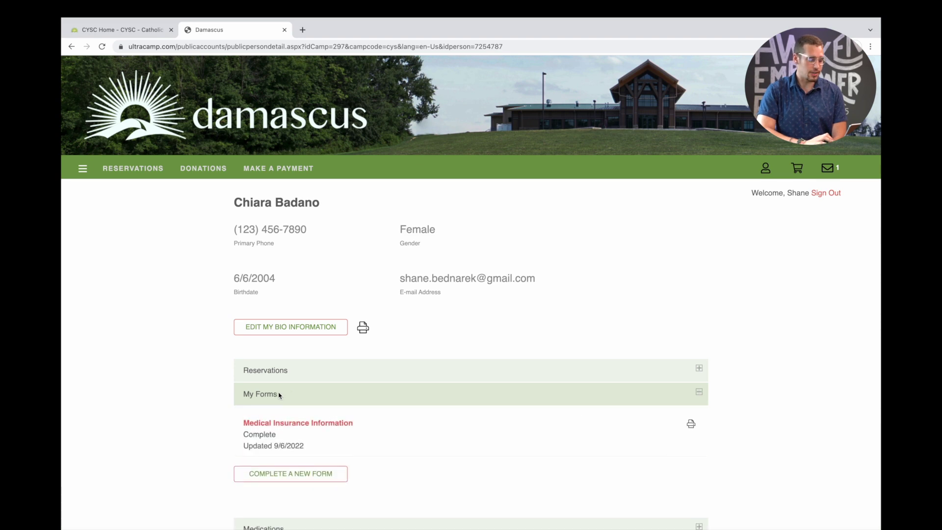
click(250, 480)
scroll(157, 397, down, 1)
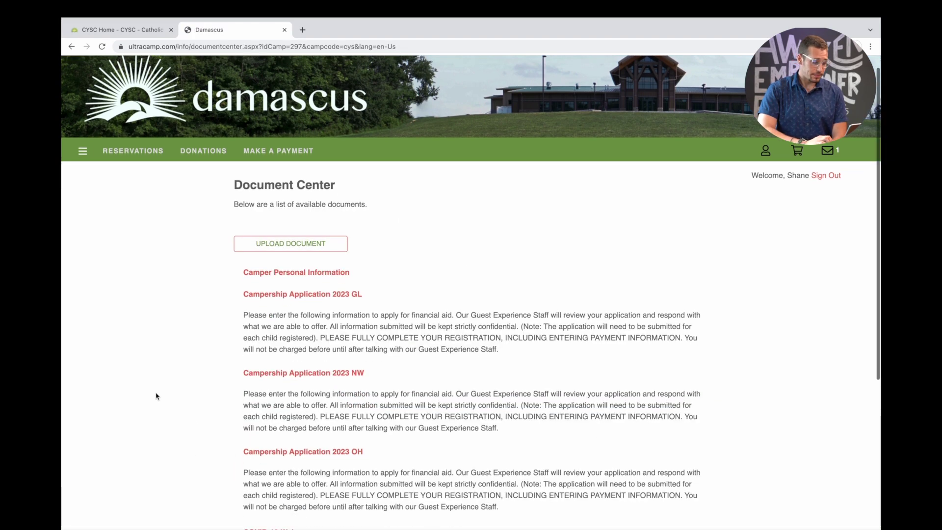
Step: Examine the list of available forms, highlighting the 2023 Campership Application entries
scroll(157, 396, down, 5)
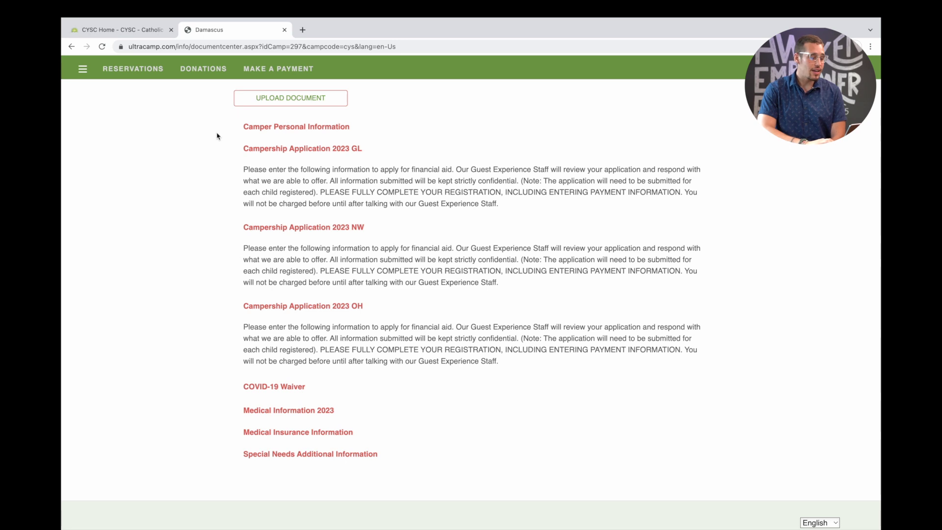
drag(219, 142, 276, 369)
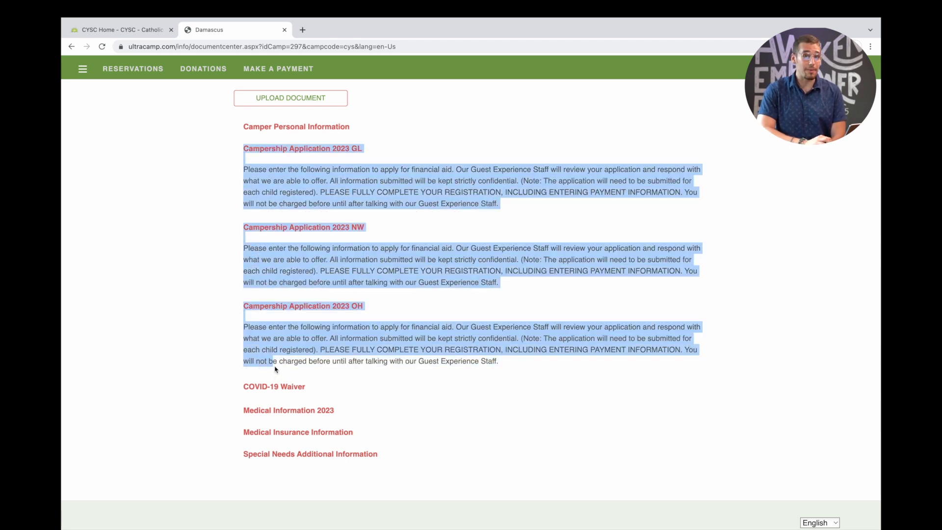
click(205, 334)
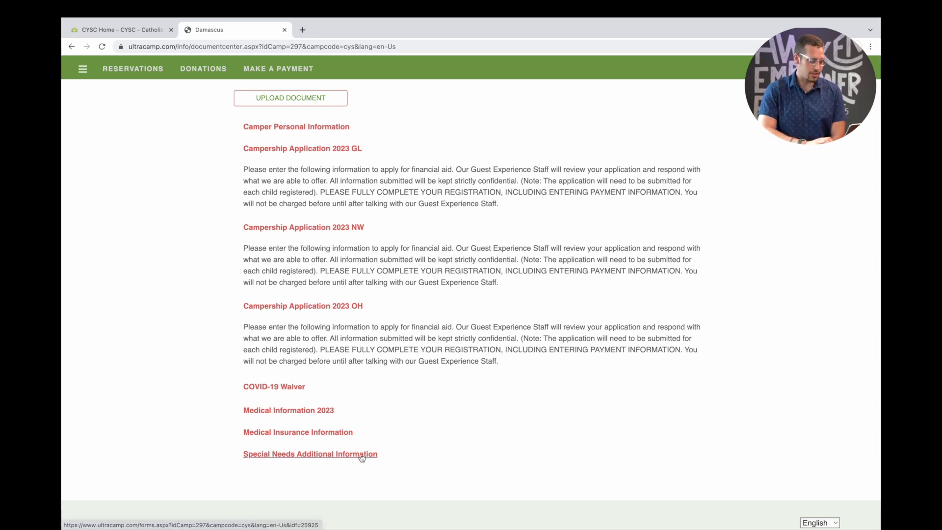
Step: Open the Camper Personal Information form for the second account member and enter "homeschool" as the school
click(263, 126)
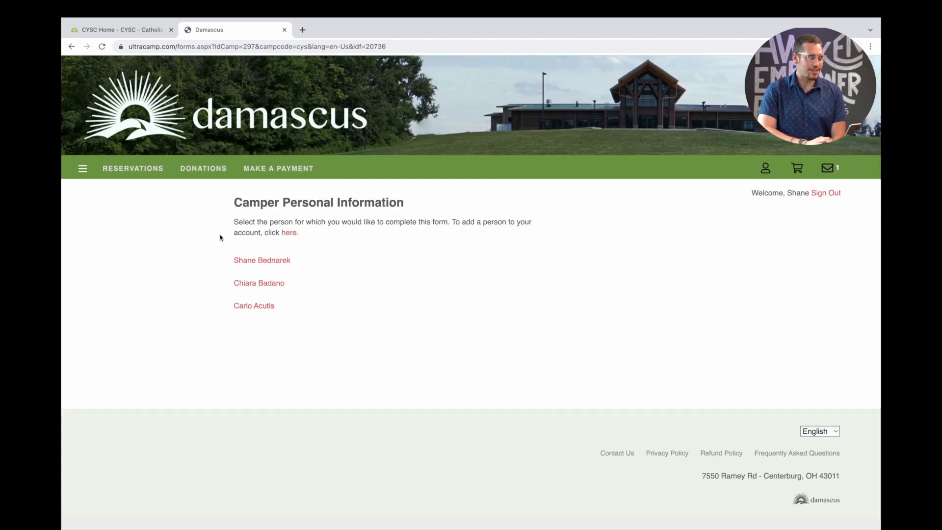
click(274, 286)
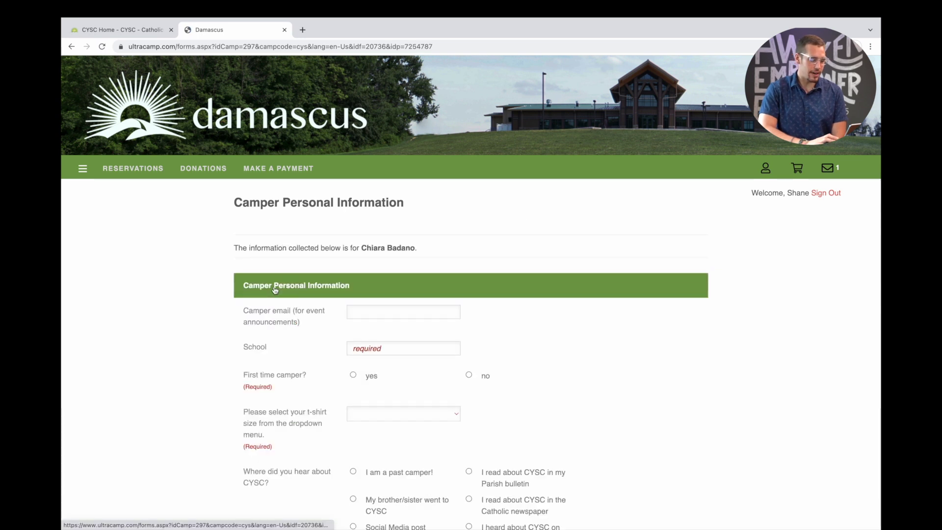
scroll(539, 278, down, 2)
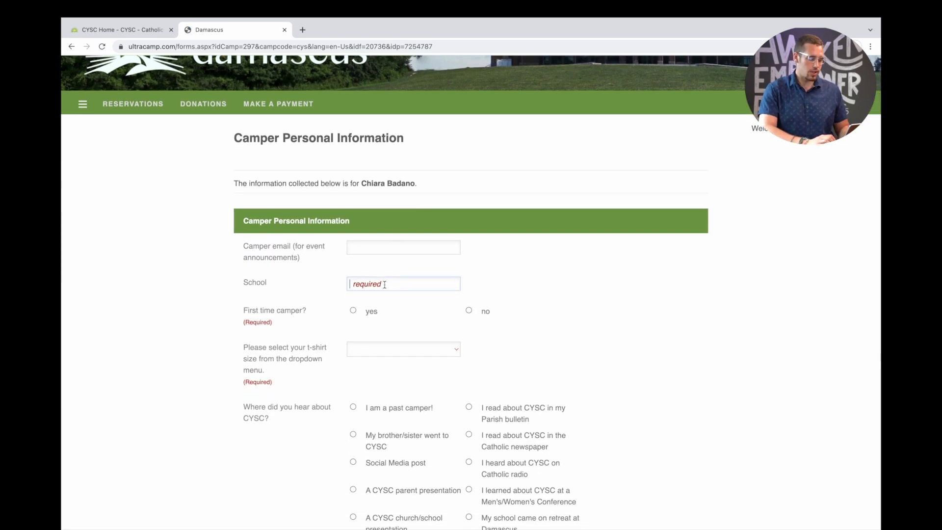
text(homescho)
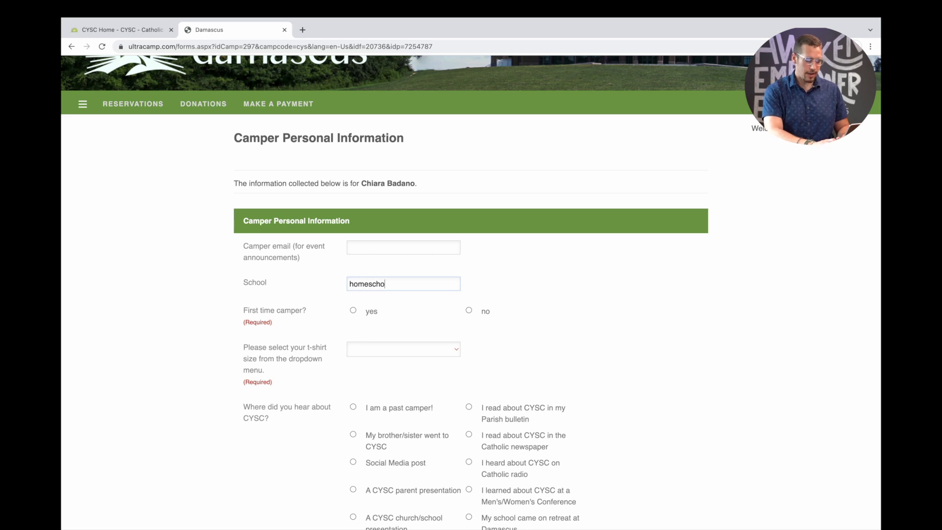
text(ol)
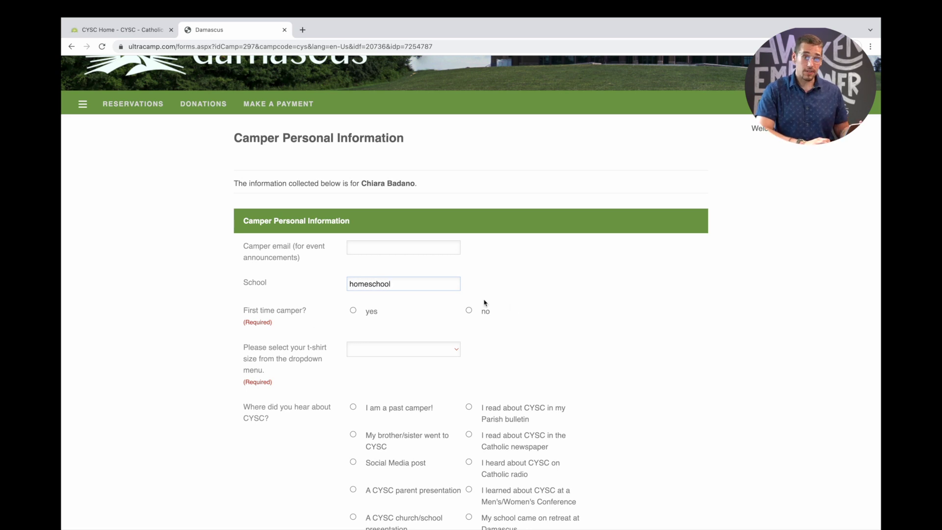
Step: Answer no to the first-time camper question, choose the Adult XL t-shirt size, and save the form
click(469, 311)
click(398, 349)
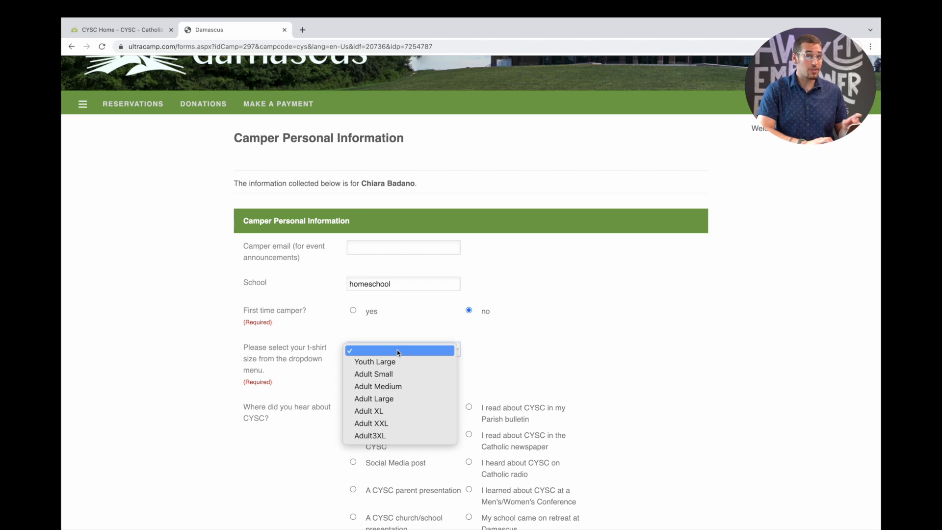
click(399, 411)
scroll(672, 311, down, 5)
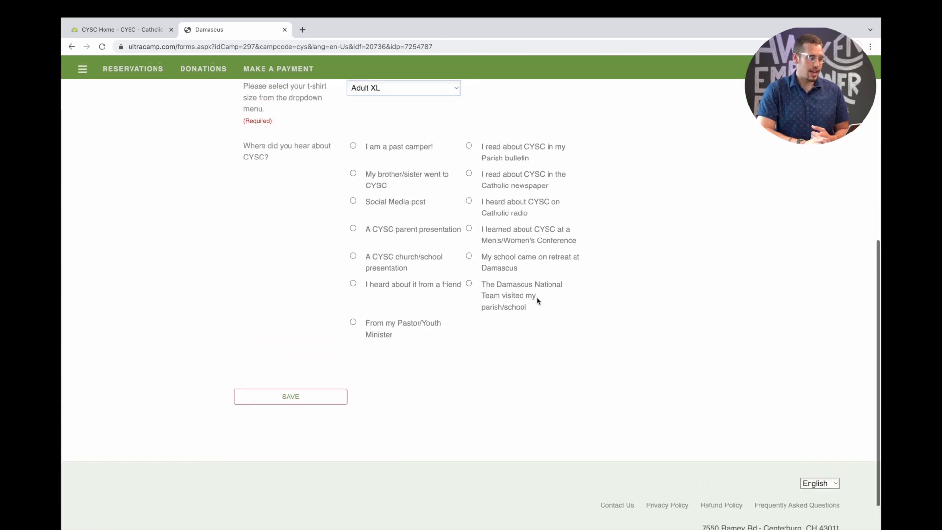
click(323, 400)
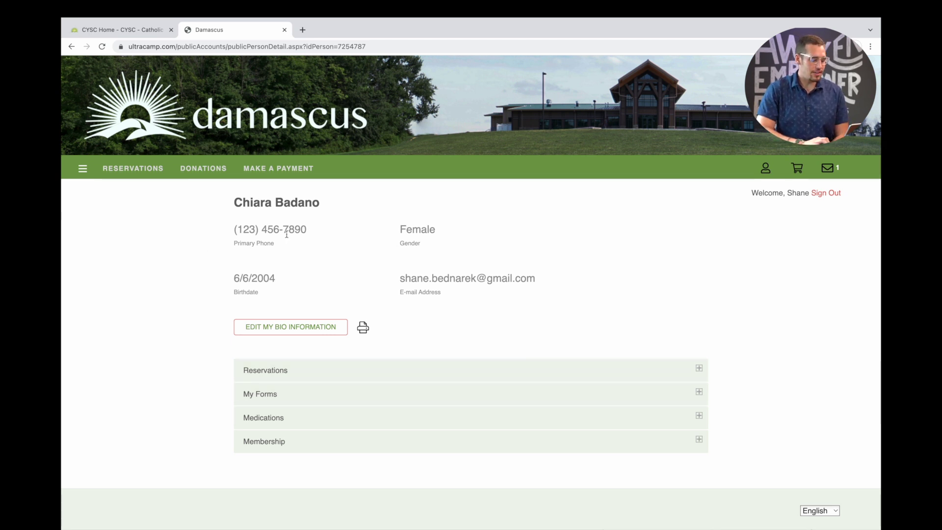
Step: From the same member's forms, start a new Special Needs Additional Information form for that member
click(305, 396)
scroll(219, 423, down, 3)
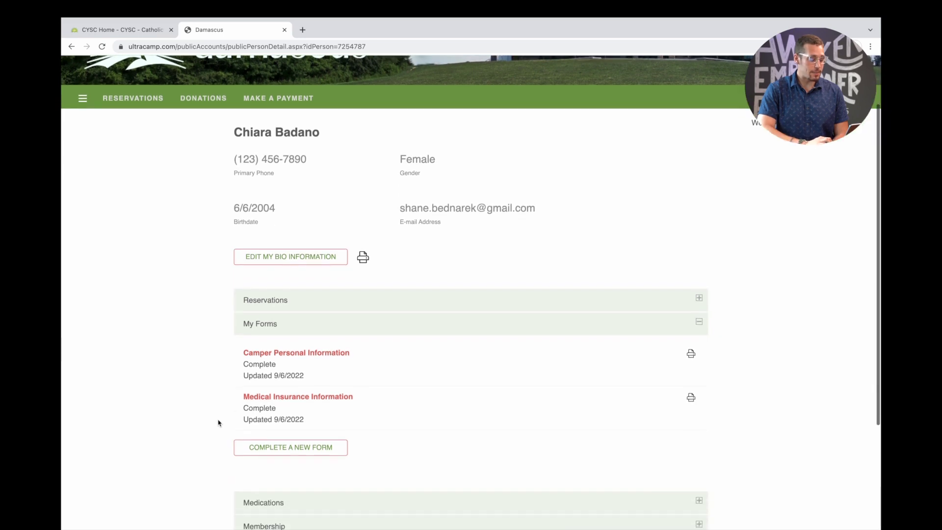
click(294, 378)
scroll(242, 362, down, 10)
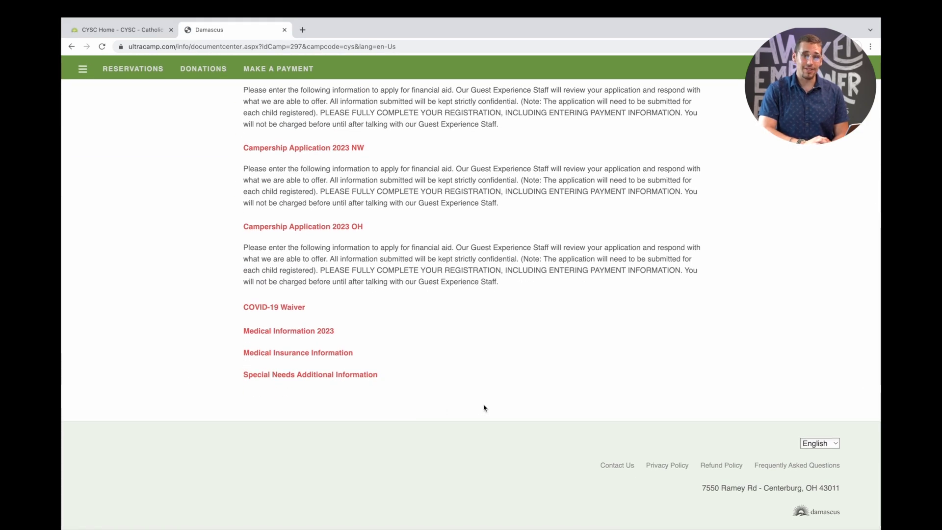
click(356, 375)
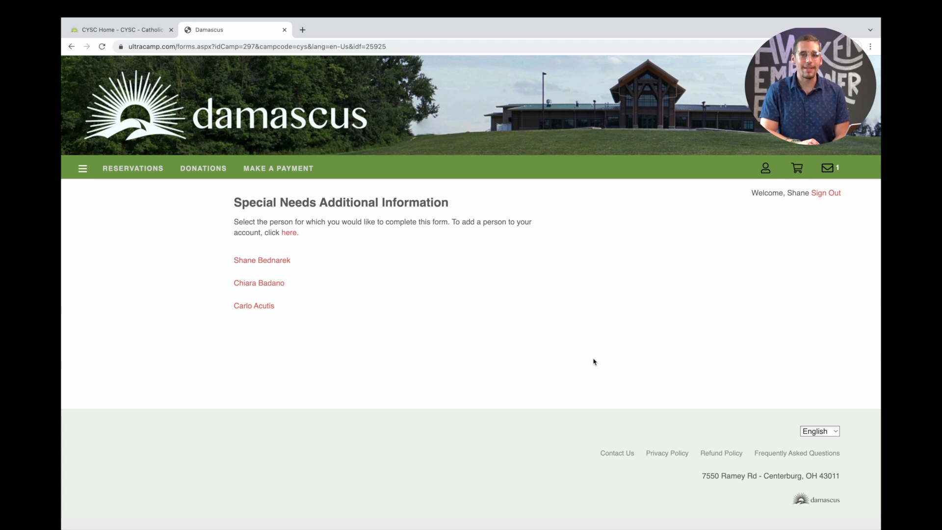
click(261, 284)
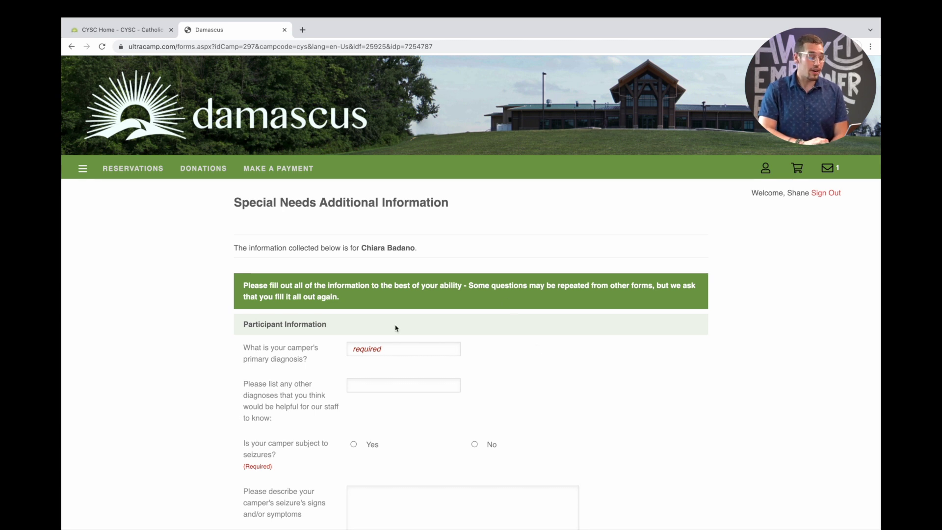
Step: Examine the Special Needs Additional Information form's questions through to the completion acknowledgement and signature section
scroll(199, 338, down, 15)
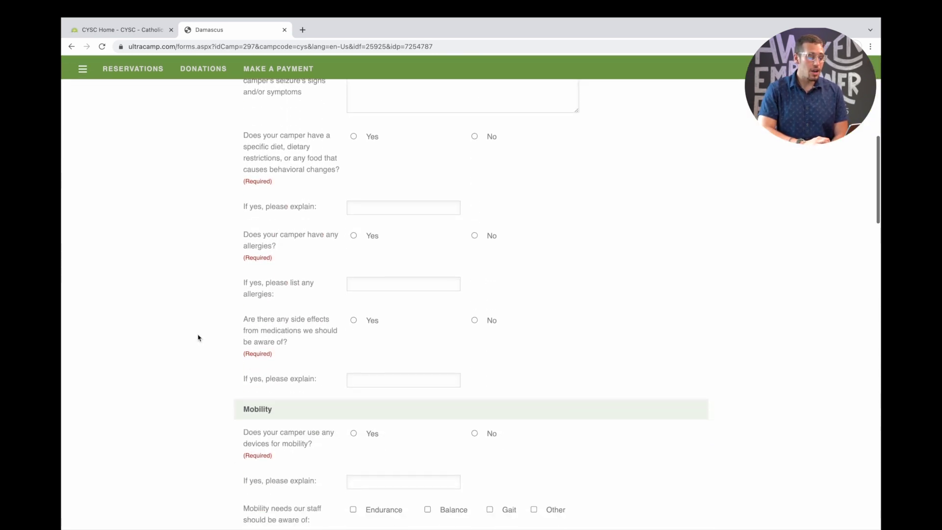
scroll(199, 337, down, 3)
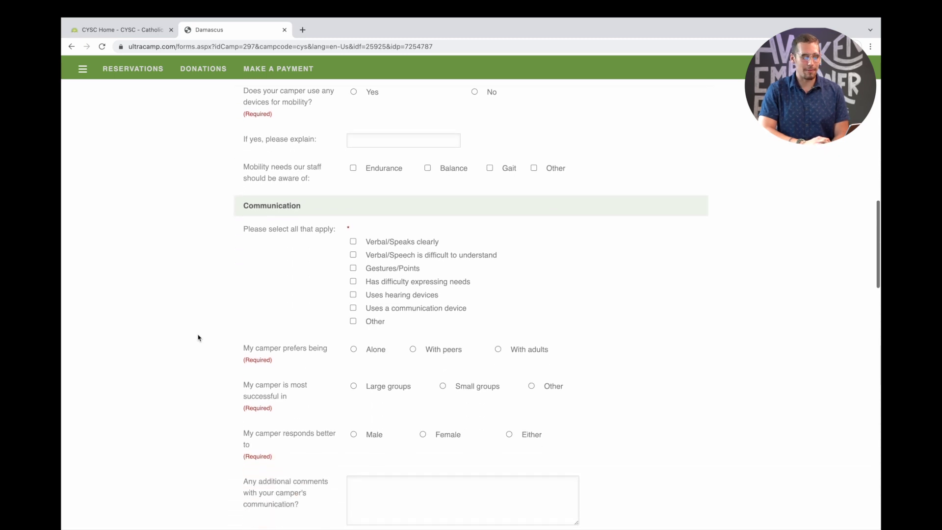
scroll(198, 338, up, 15)
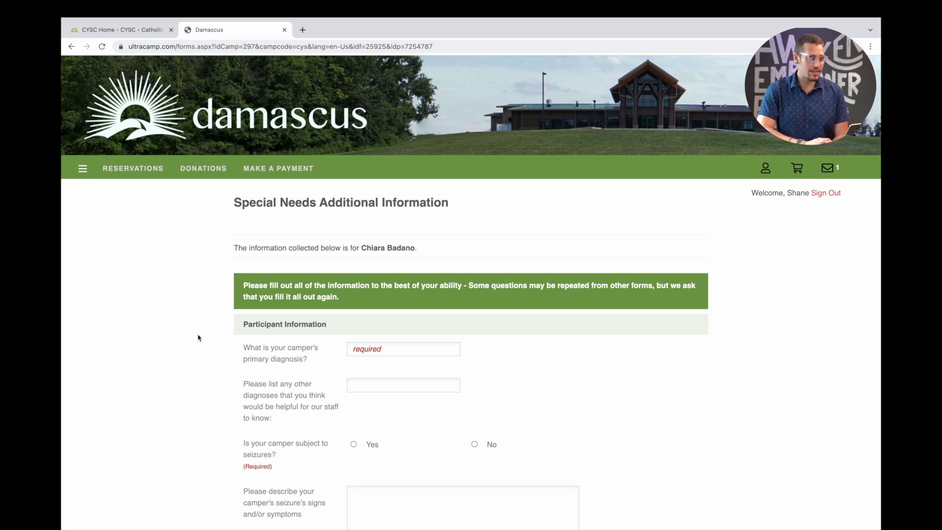
scroll(198, 337, down, 20)
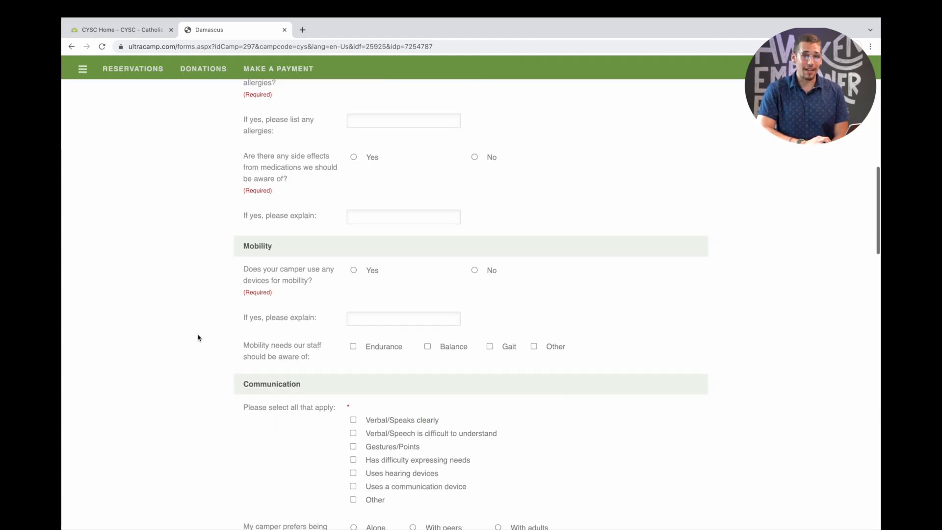
scroll(198, 337, down, 4)
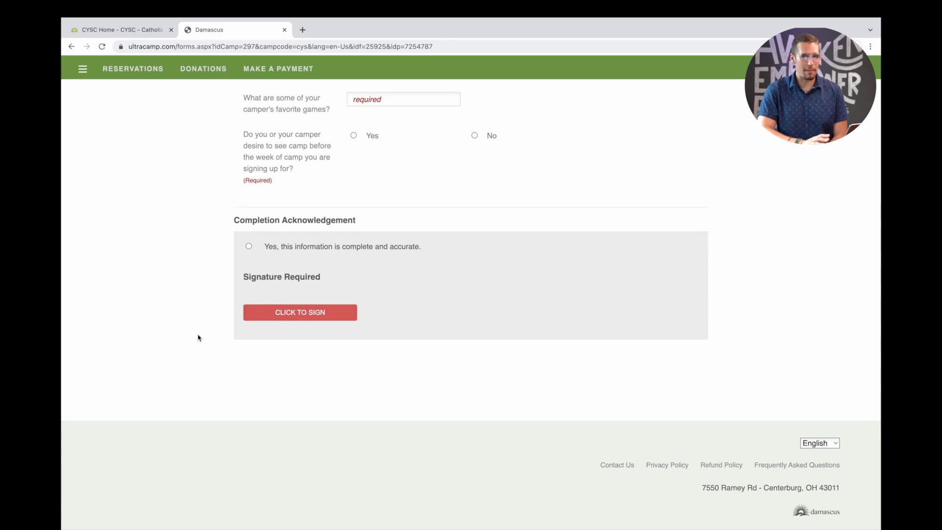